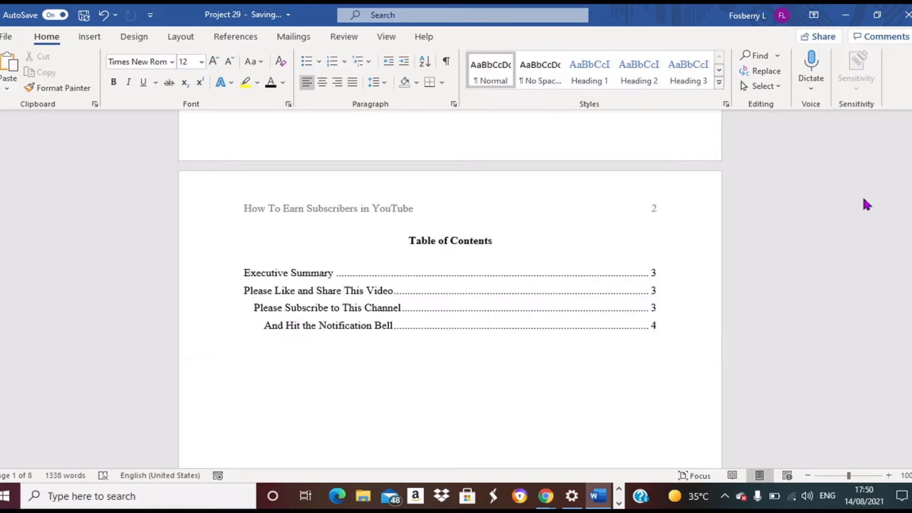
Step: Modify the Heading 1 style for the "Please Like and Share This Video" heading to bold, centered text in Automatic color
drag(910, 169, 910, 258)
drag(375, 195, 684, 196)
click(588, 81)
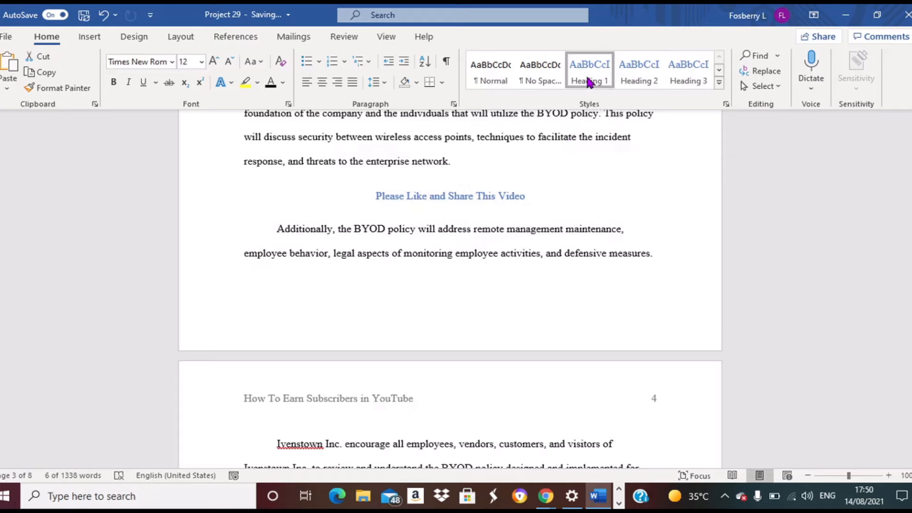
right_click(588, 81)
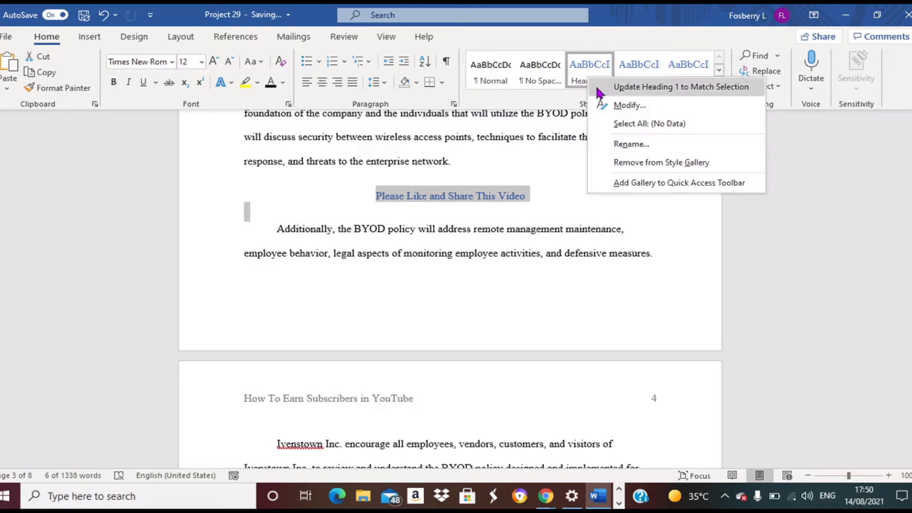
click(629, 105)
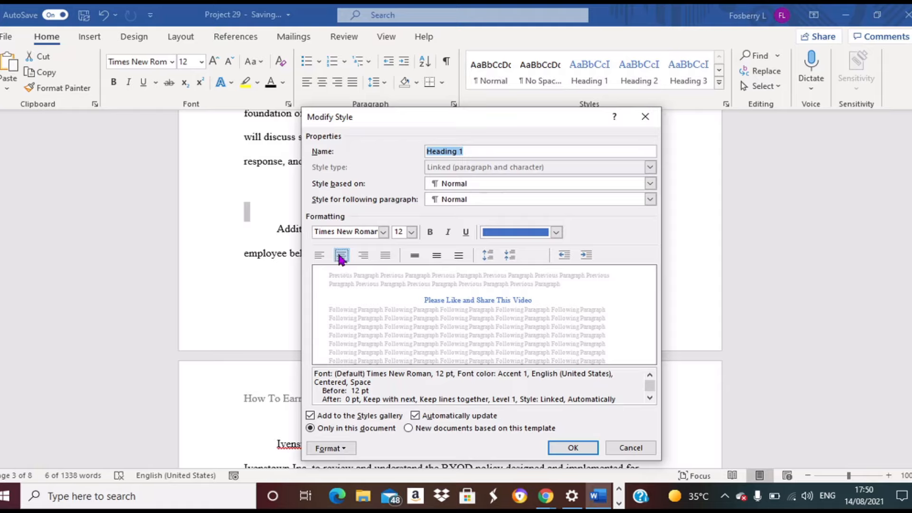
click(431, 237)
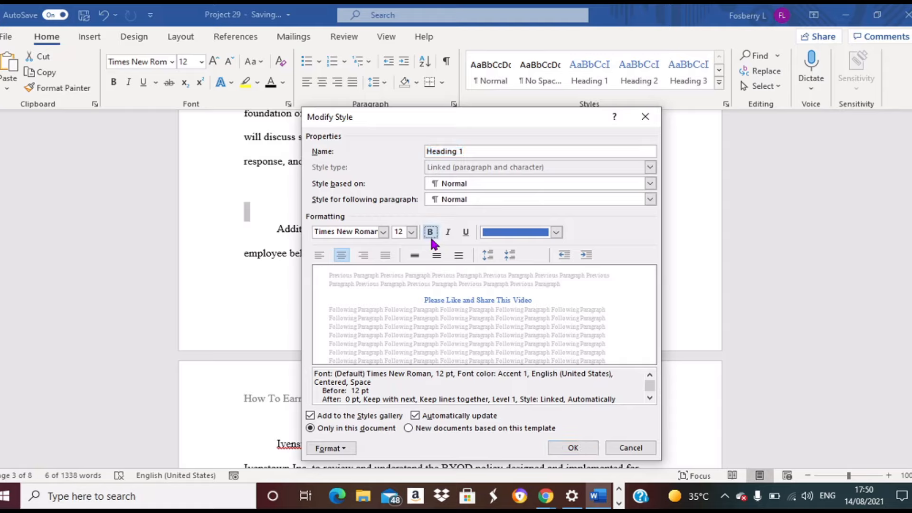
click(557, 233)
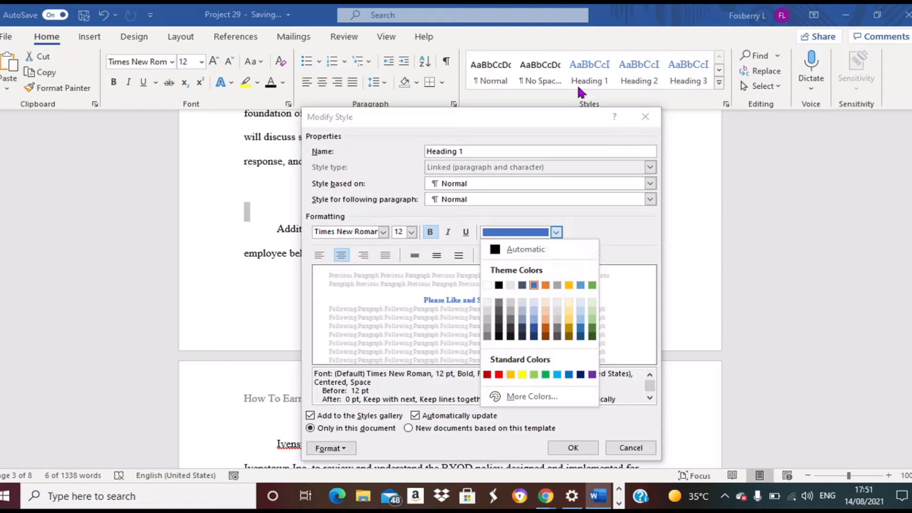
click(512, 248)
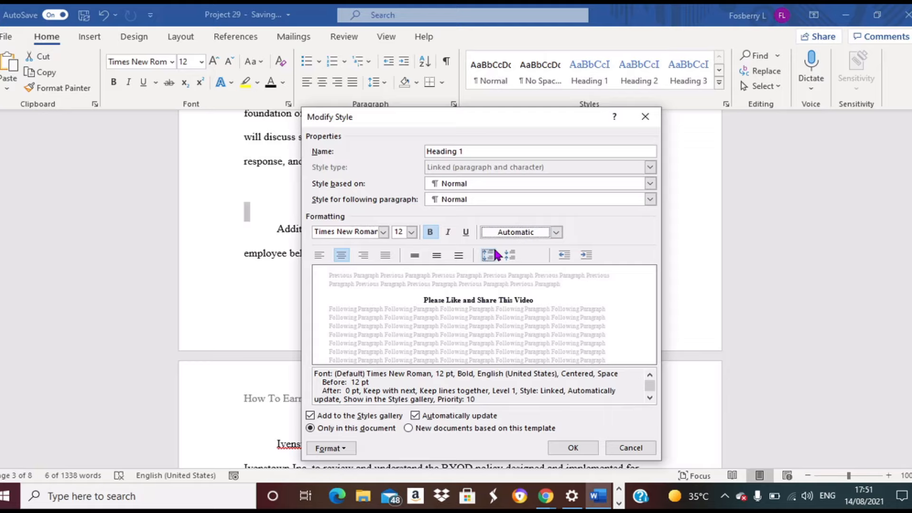
click(342, 255)
click(342, 256)
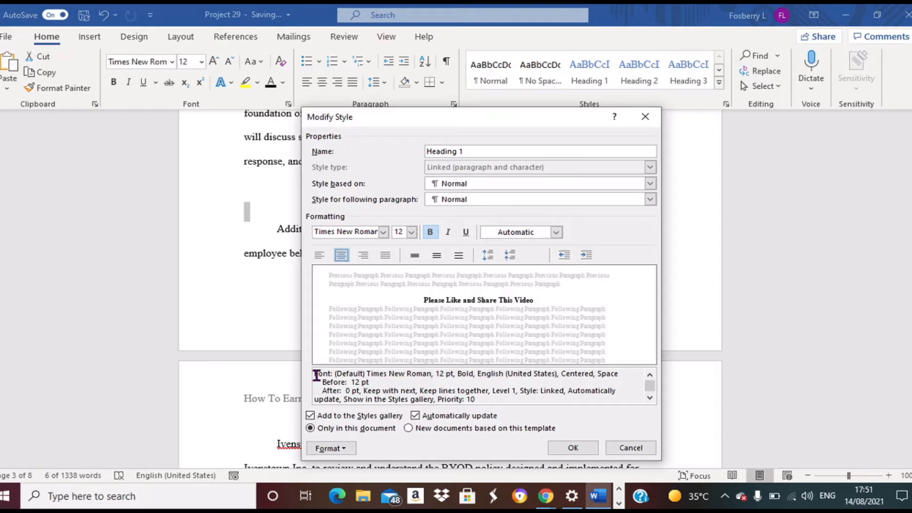
click(568, 449)
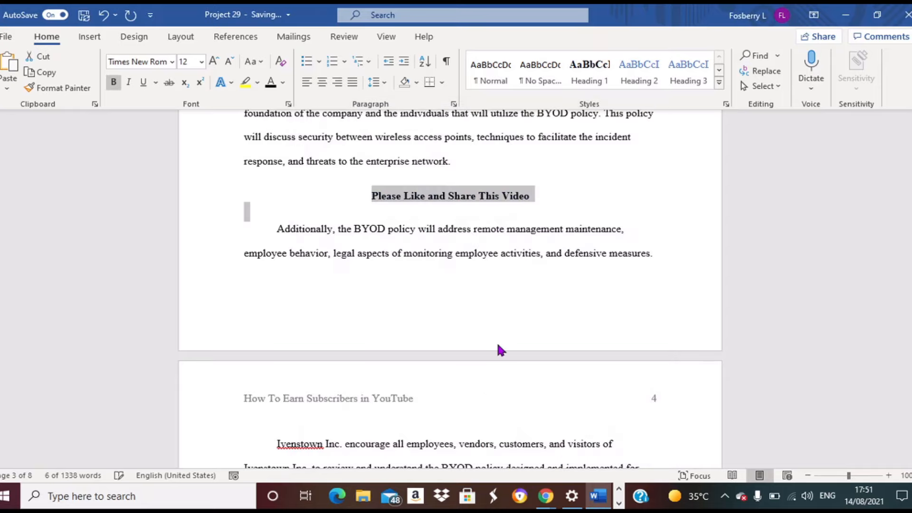
Step: Modify the Heading 2 style for the "Please Subscribe" heading to bold text in Automatic color
scroll(458, 272, down, 3)
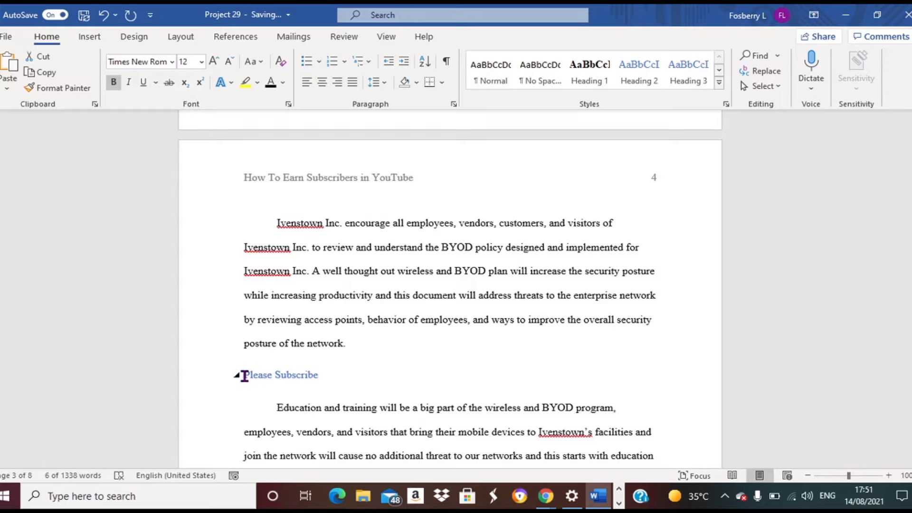
drag(244, 376, 317, 381)
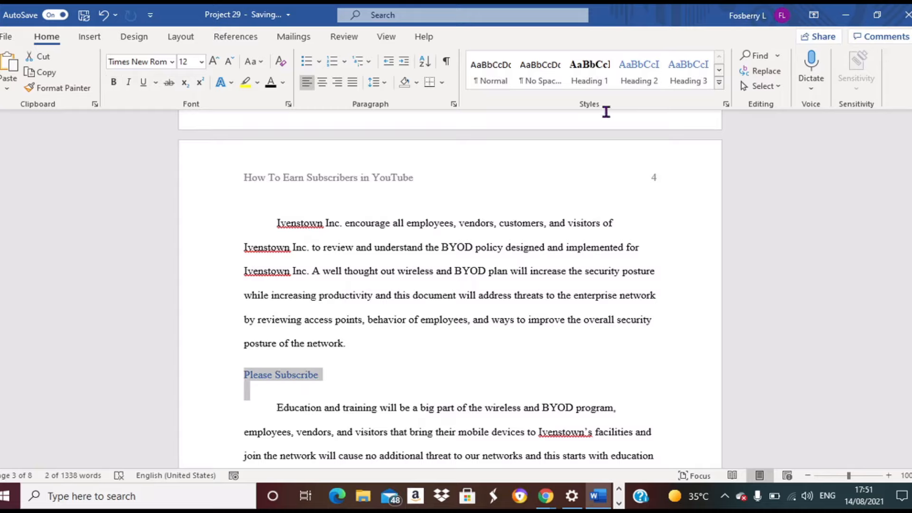
right_click(632, 65)
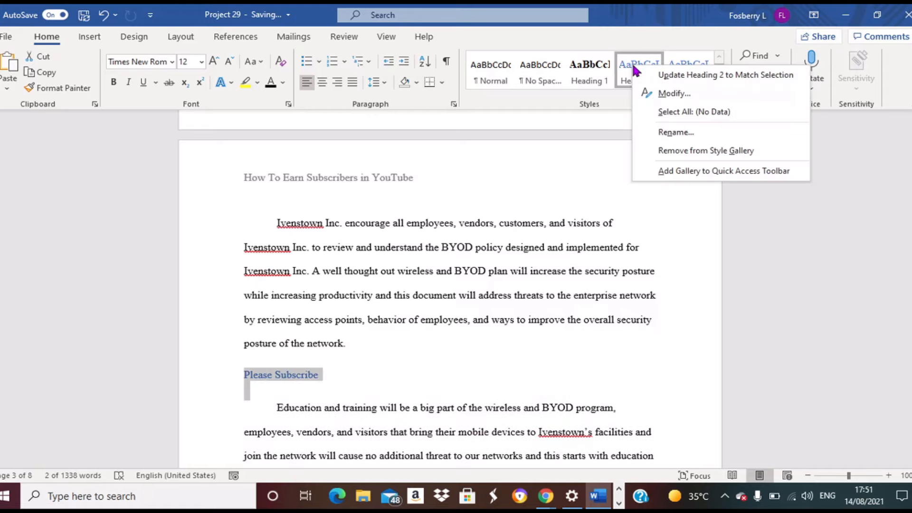
click(644, 92)
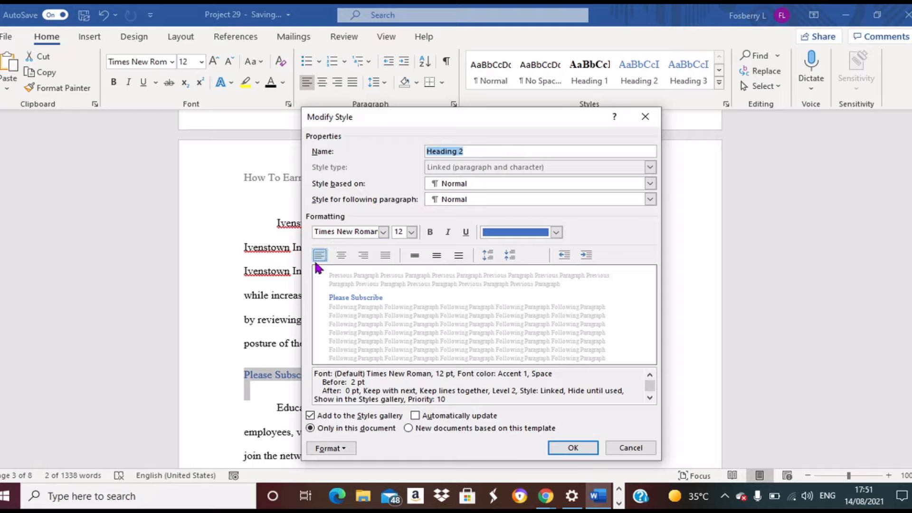
click(430, 233)
click(556, 232)
click(511, 247)
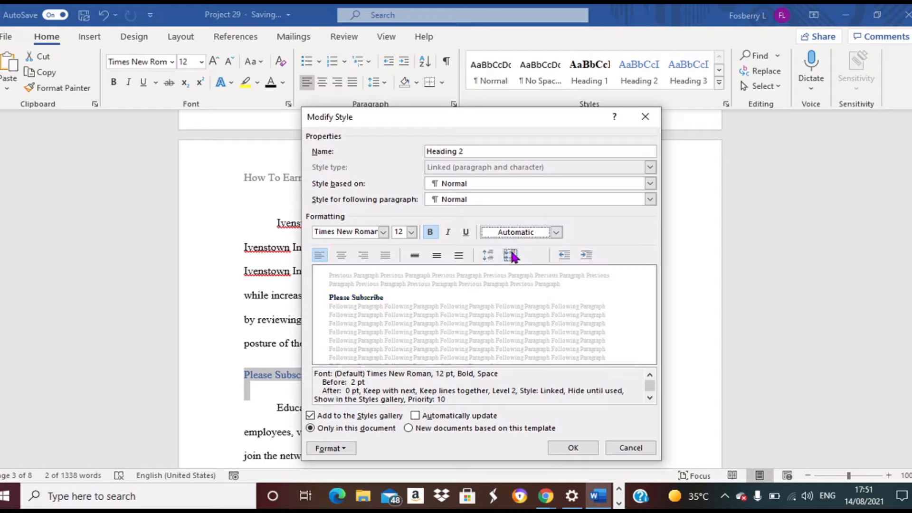
click(571, 448)
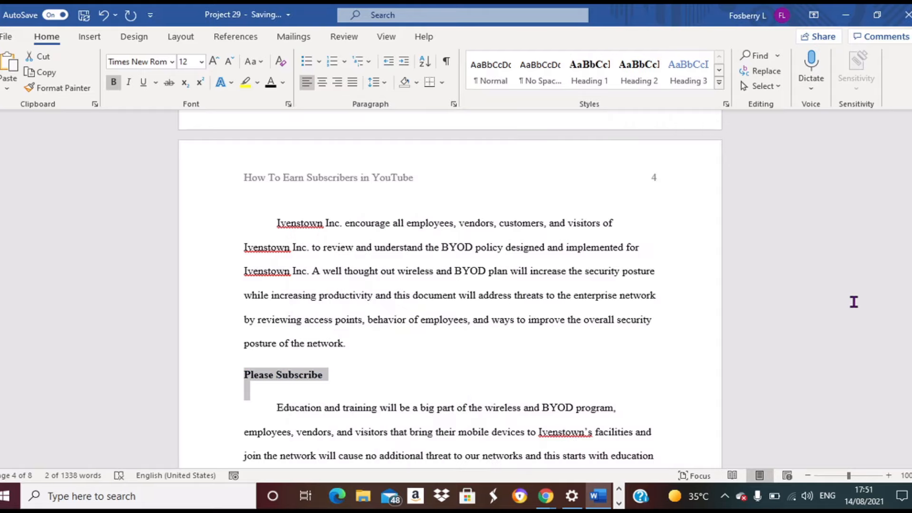
Step: Modify the Heading 3 style for the "And Hit the Notification Bell" heading to bold italic text in Automatic color
drag(910, 259, 911, 281)
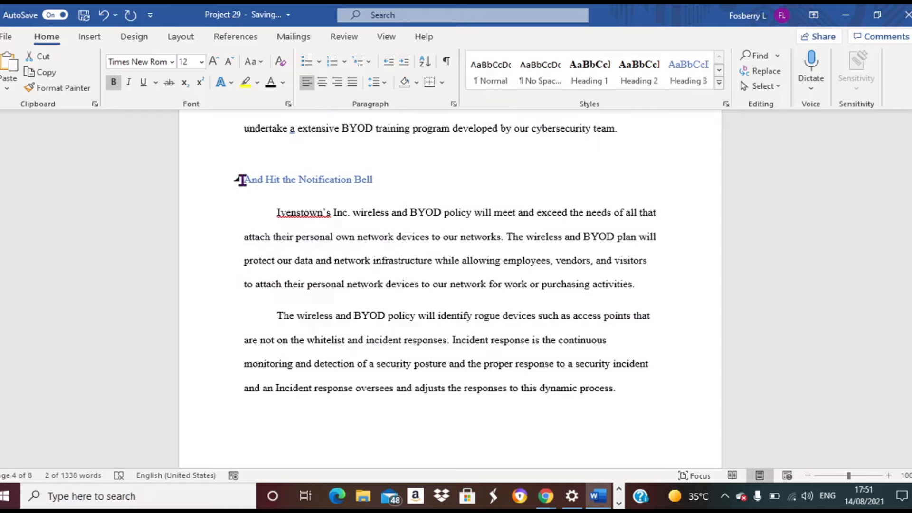
drag(242, 180, 377, 179)
right_click(694, 66)
click(717, 91)
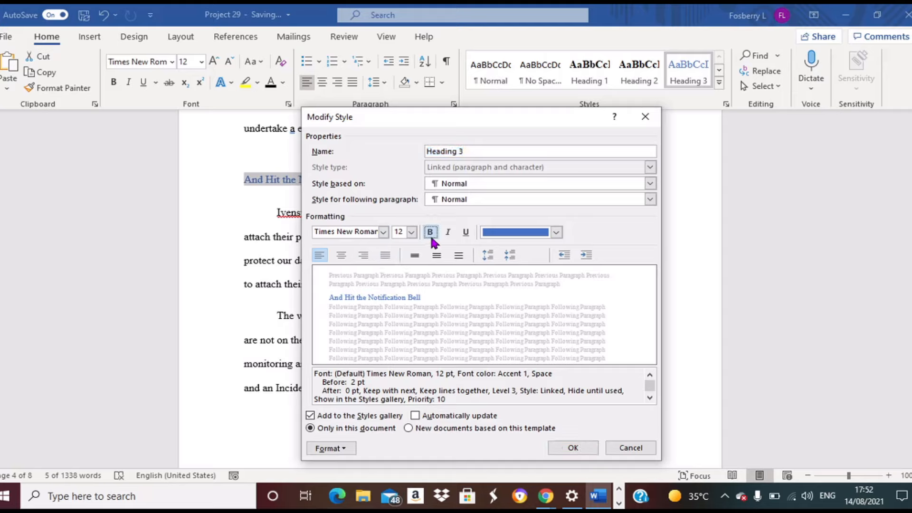
click(429, 232)
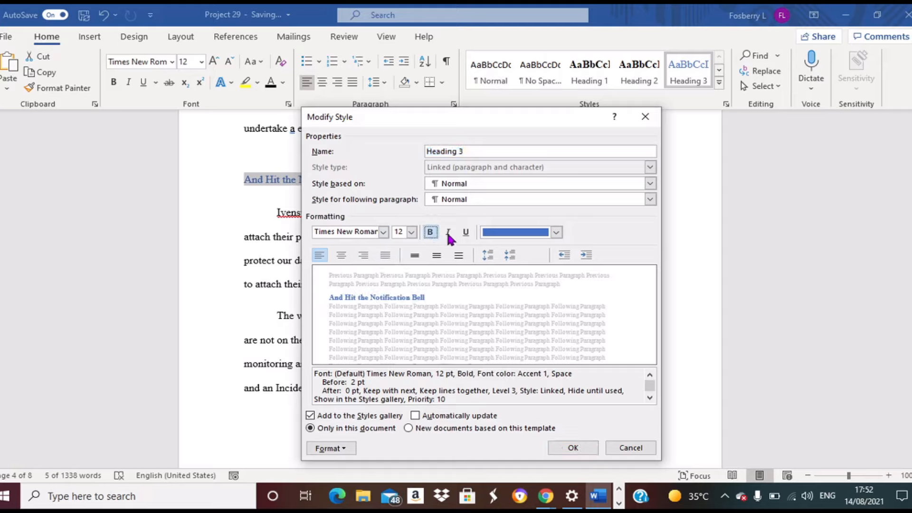
click(448, 232)
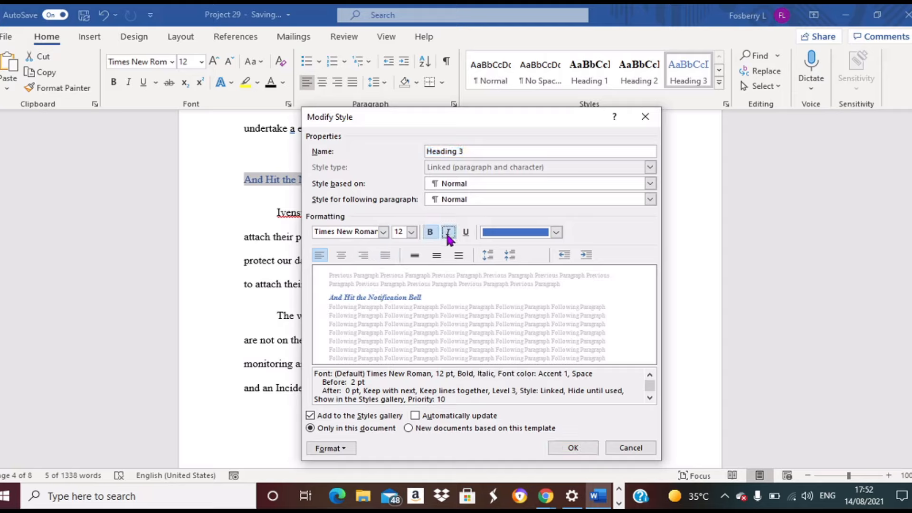
click(556, 232)
key(Escape)
click(495, 252)
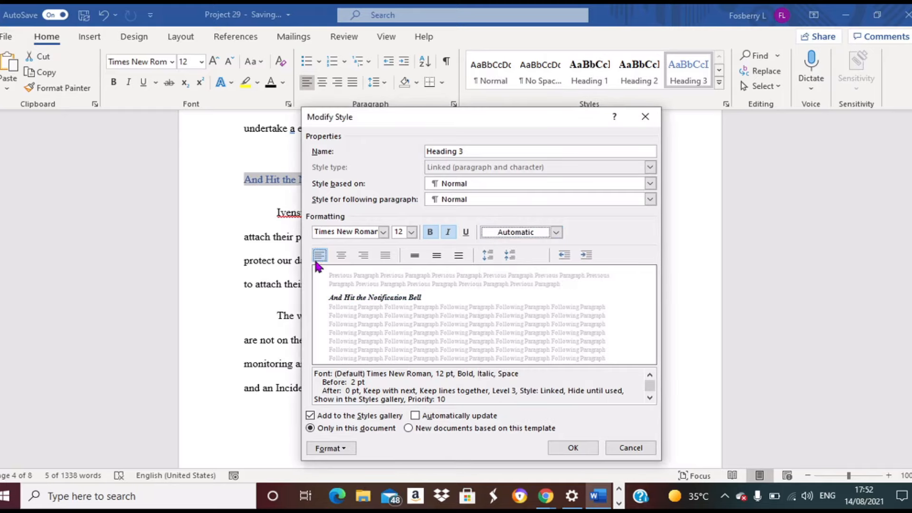
click(573, 448)
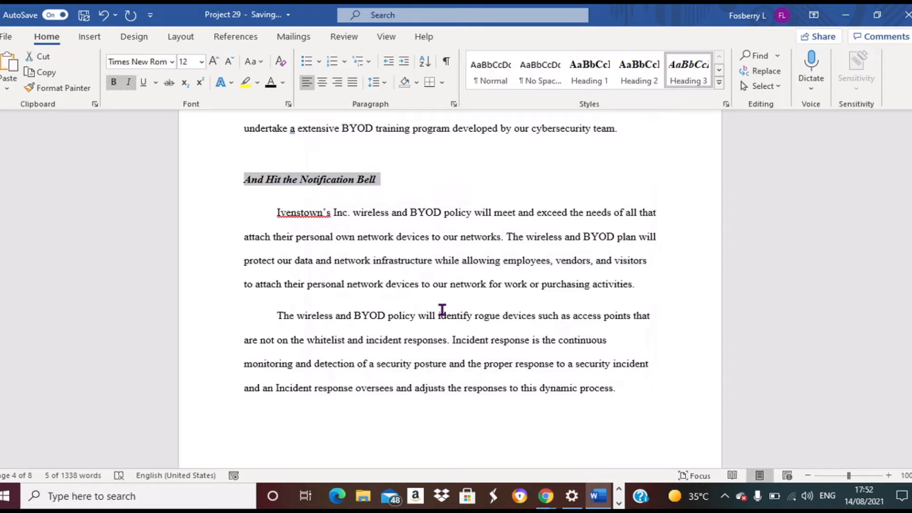
Step: Update the entire table of contents on page 2
drag(911, 281, 885, 175)
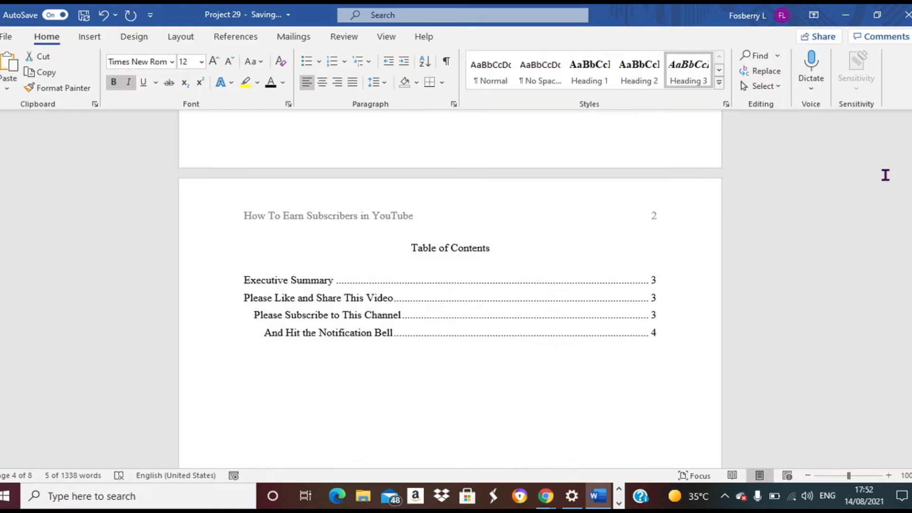
click(375, 297)
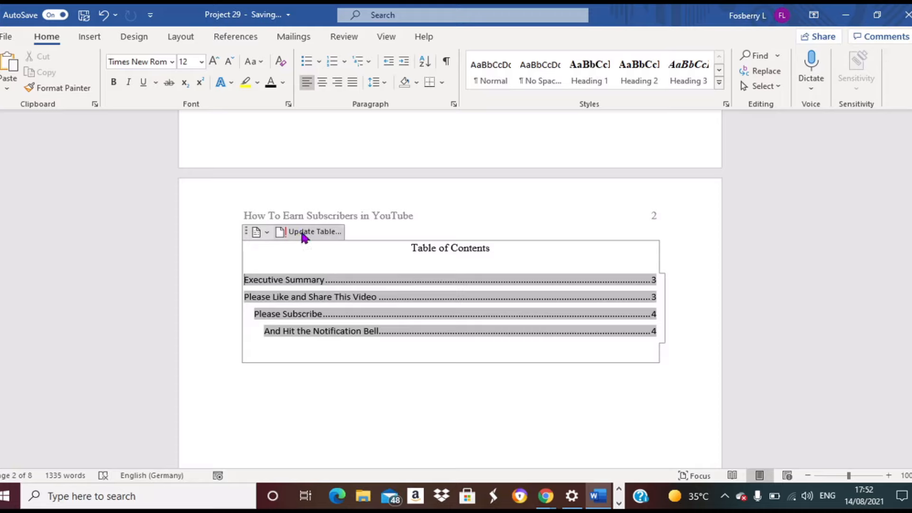
click(302, 233)
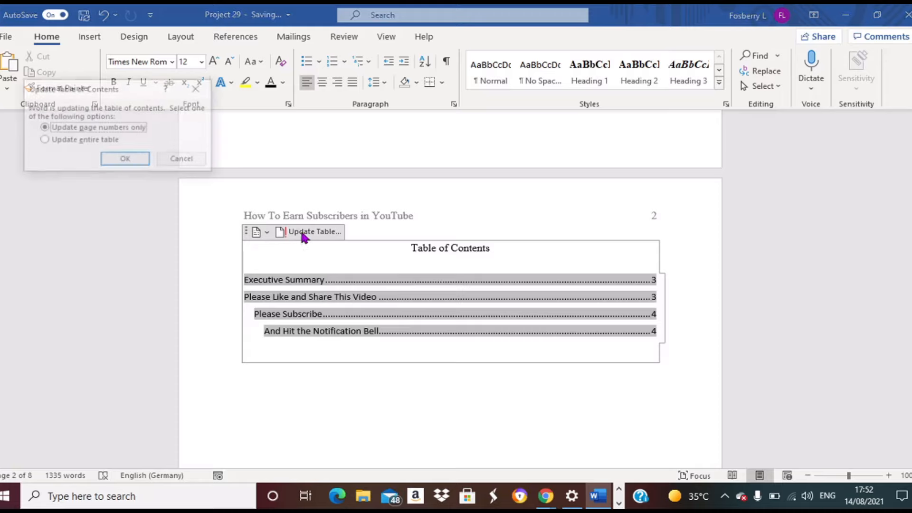
click(43, 139)
click(105, 158)
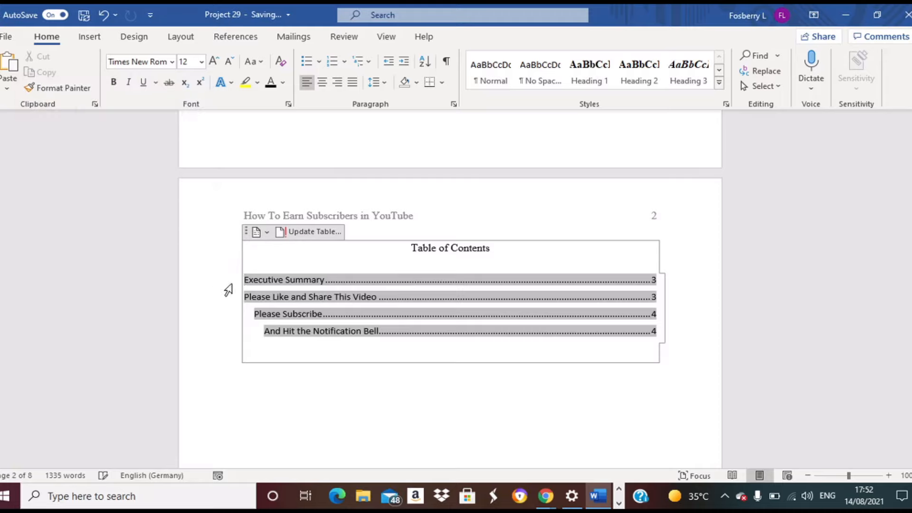
Step: Set all the table of contents entries to Times New Roman, size 12
drag(243, 279, 657, 331)
click(171, 61)
click(153, 155)
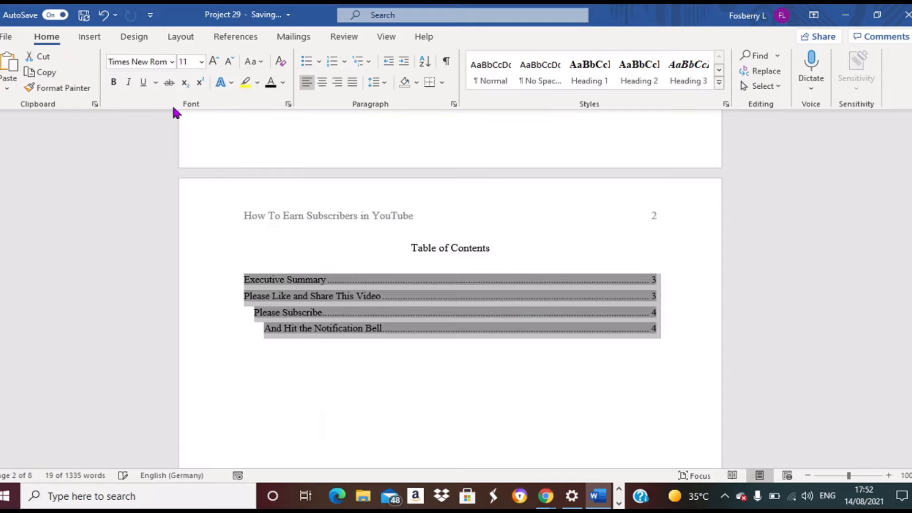
click(201, 61)
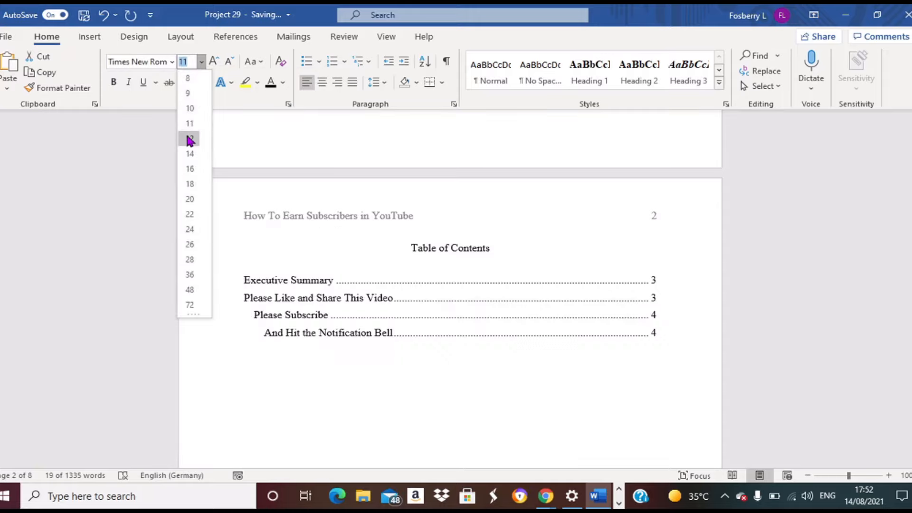
click(190, 139)
click(411, 248)
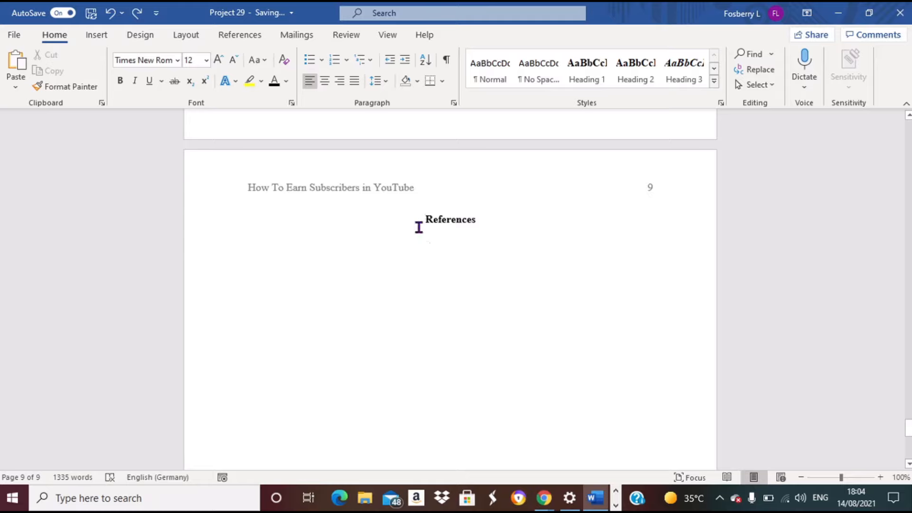
Step: Add the 2015 Slate and 2020 Apriorit reference entries with their links under the References title, and check their line spacing
text(Freitas, N. (2015, January 6). People Around the World Are Voluntarily Submitting to China's Great Firewall. Why? Slate. https://slate.com/technology/2015/01/tencent-s-wechat-worldwide-internet-users-are-voluntarily-submitting-to-the-great-firewall.html Beliba, A. (2020, May 7). A Brief Guide to Assessing Risks with Penetration Testing. Apriorit. https://www.apriorit.com/dev-blog/676-cybersecurity-risk-assessment-with-pentesting)
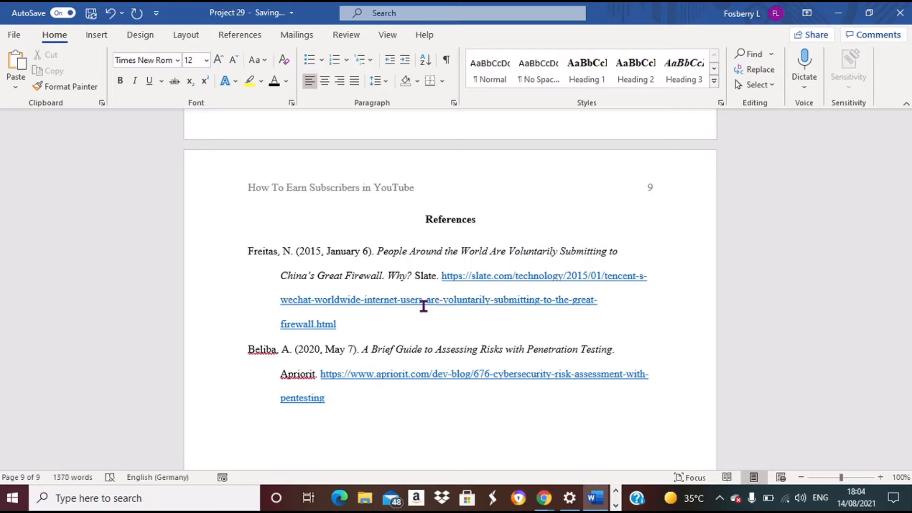
click(386, 87)
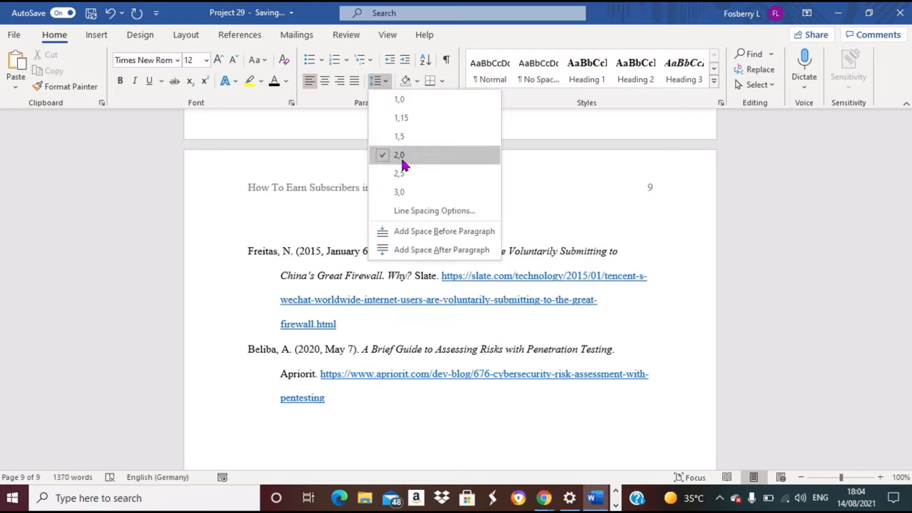
click(220, 287)
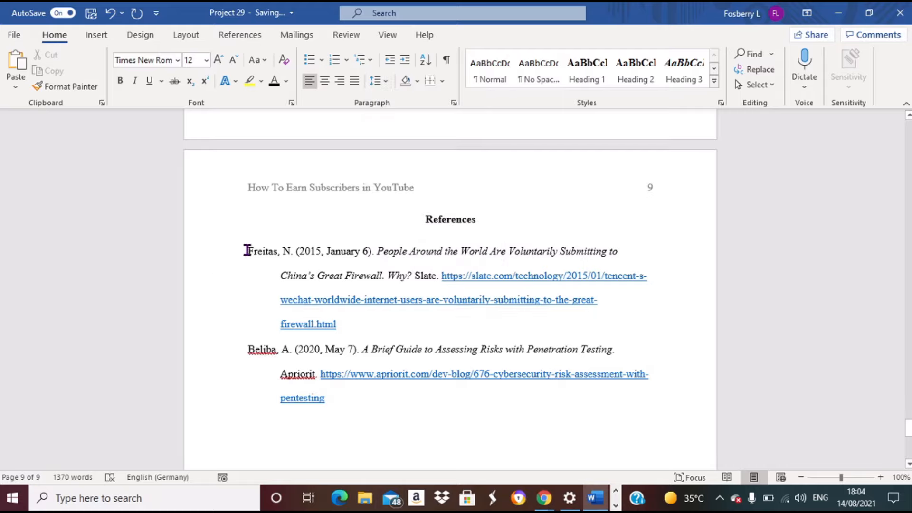
Step: Sort the two reference entries alphabetically by paragraph text in ascending order
drag(247, 250, 327, 405)
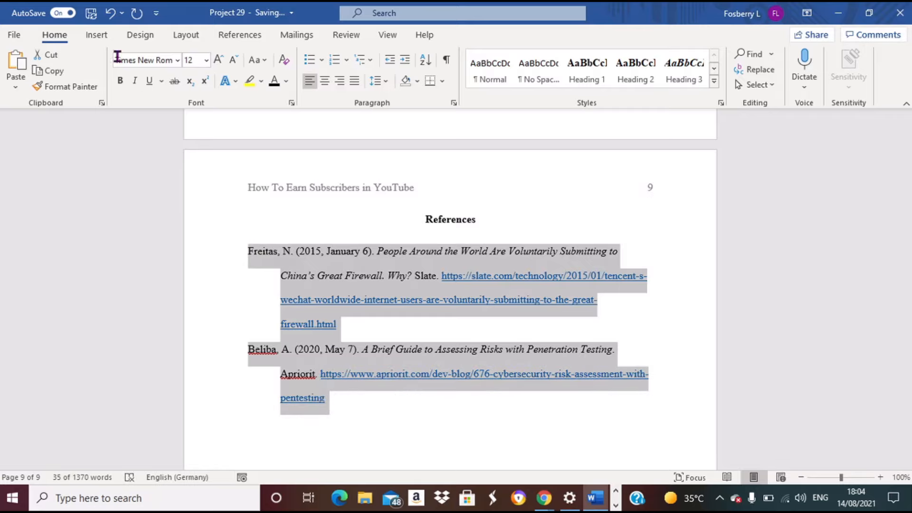
click(427, 61)
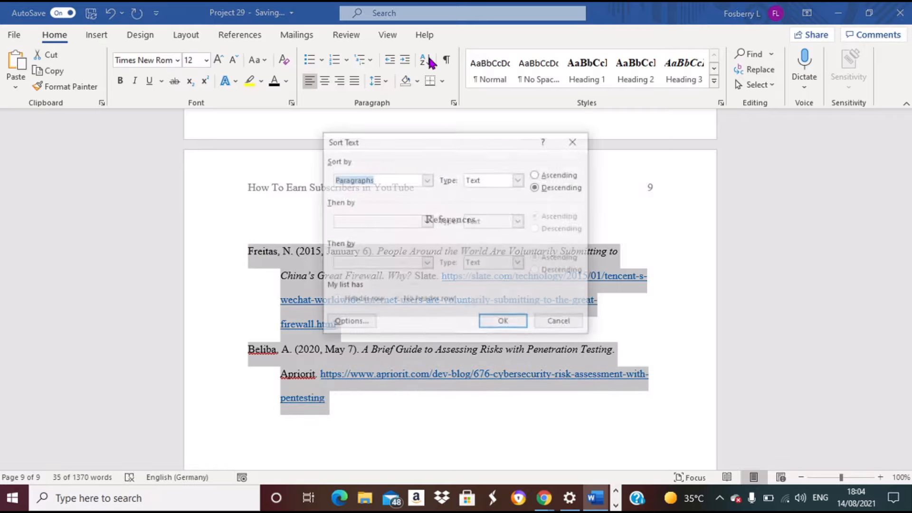
click(536, 176)
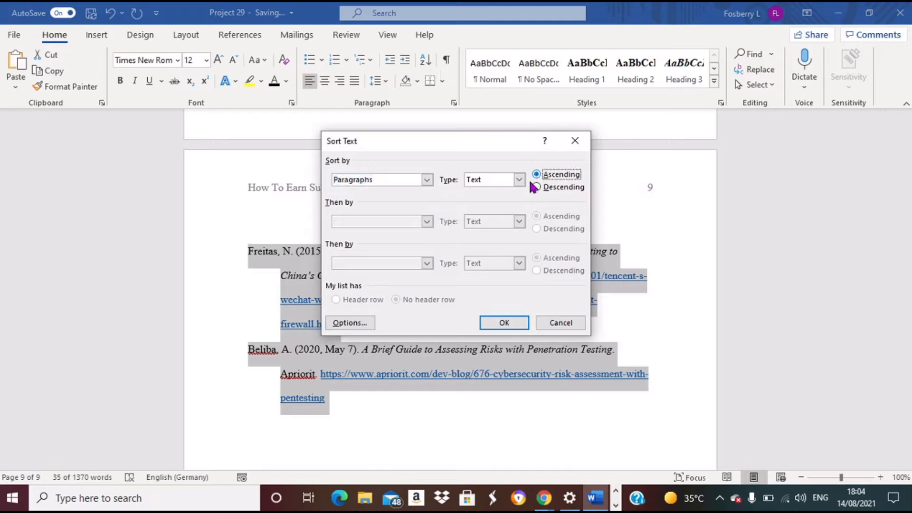
click(506, 322)
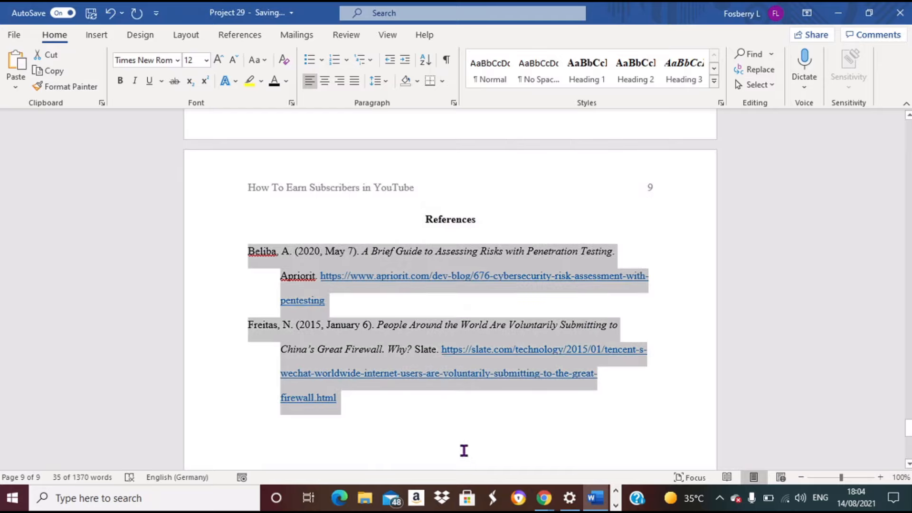
click(464, 450)
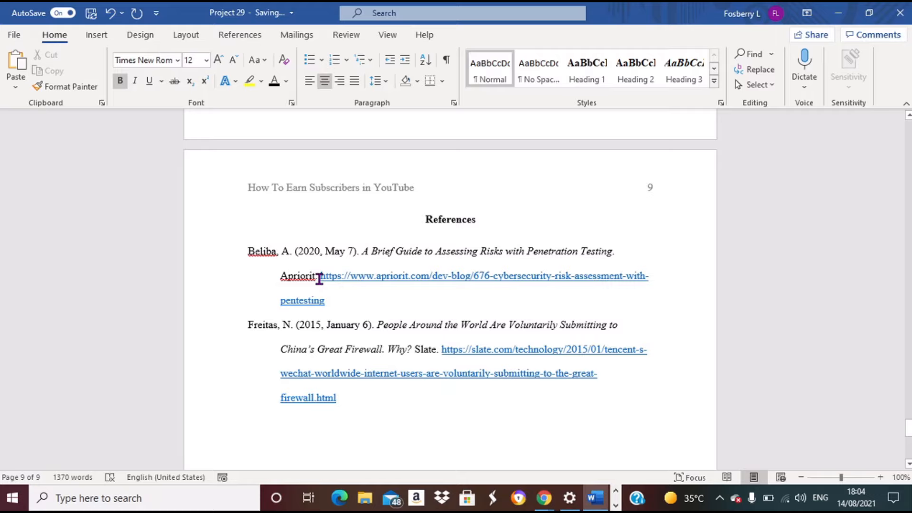